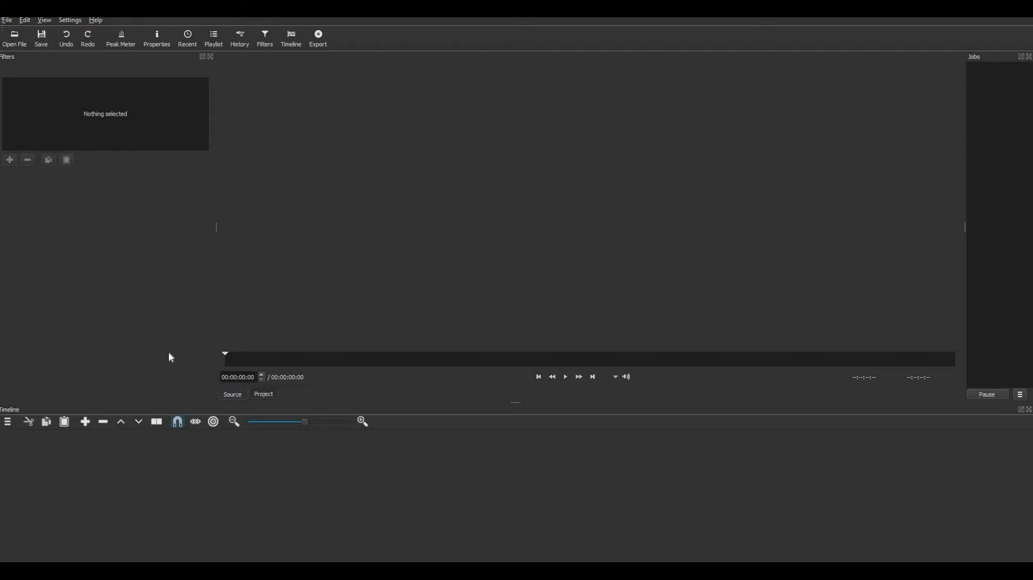
Raise the splitter above the Timeline panel so the timeline is taller and the player shorter
drag(500, 404, 506, 347)
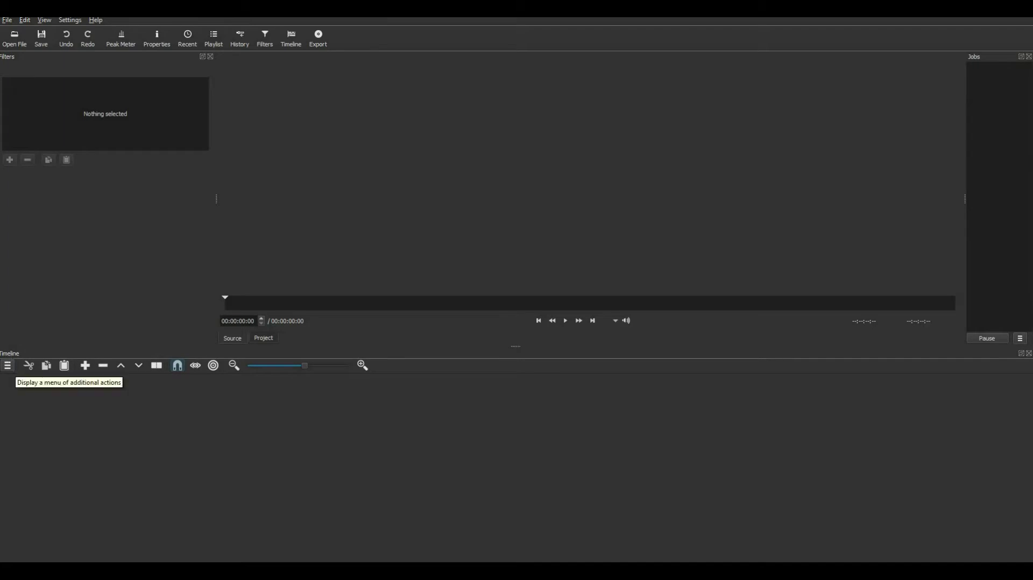
Add a V1 video track and open YEA.wmv in the player
click(8, 366)
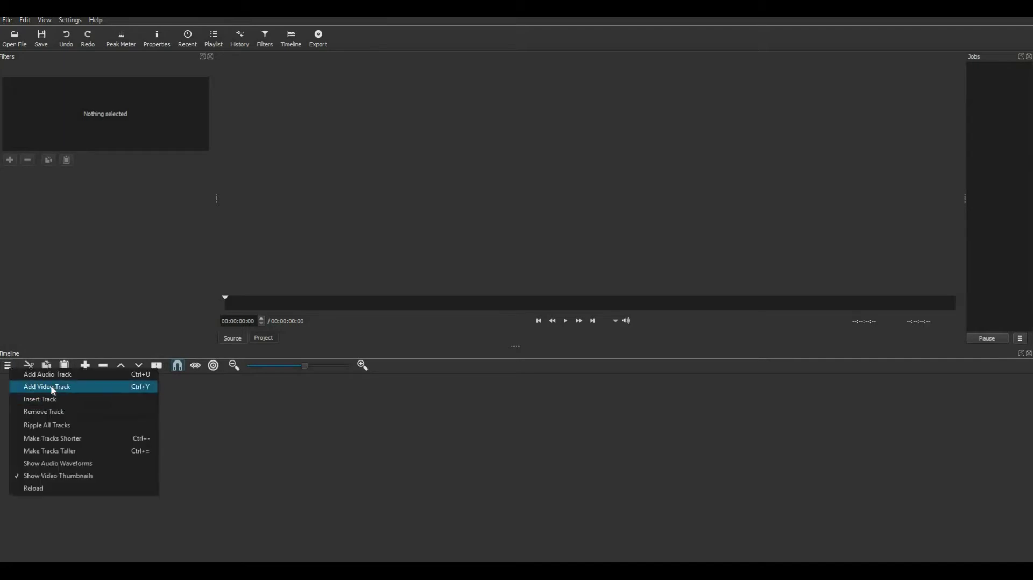
click(52, 387)
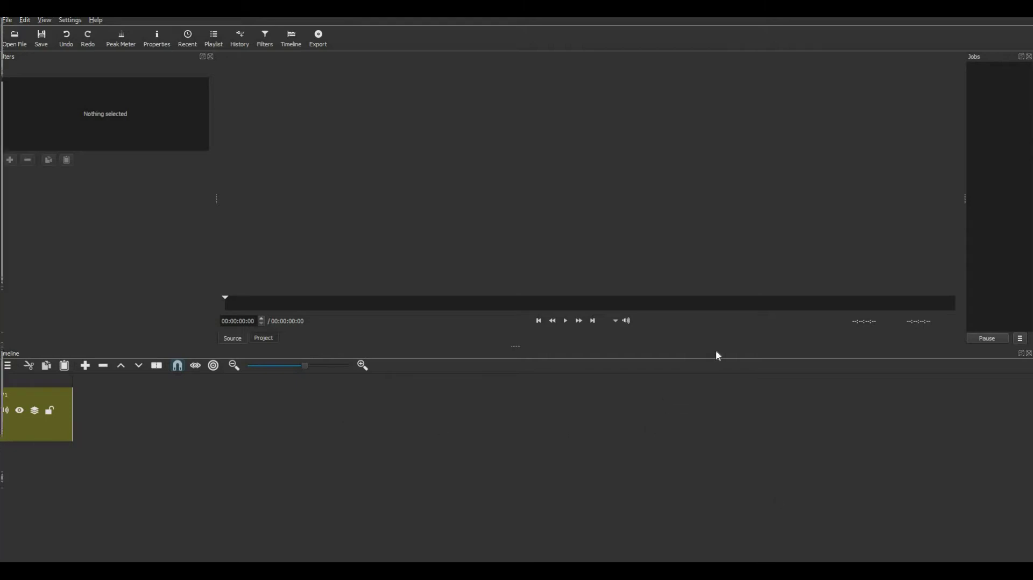
click(16, 39)
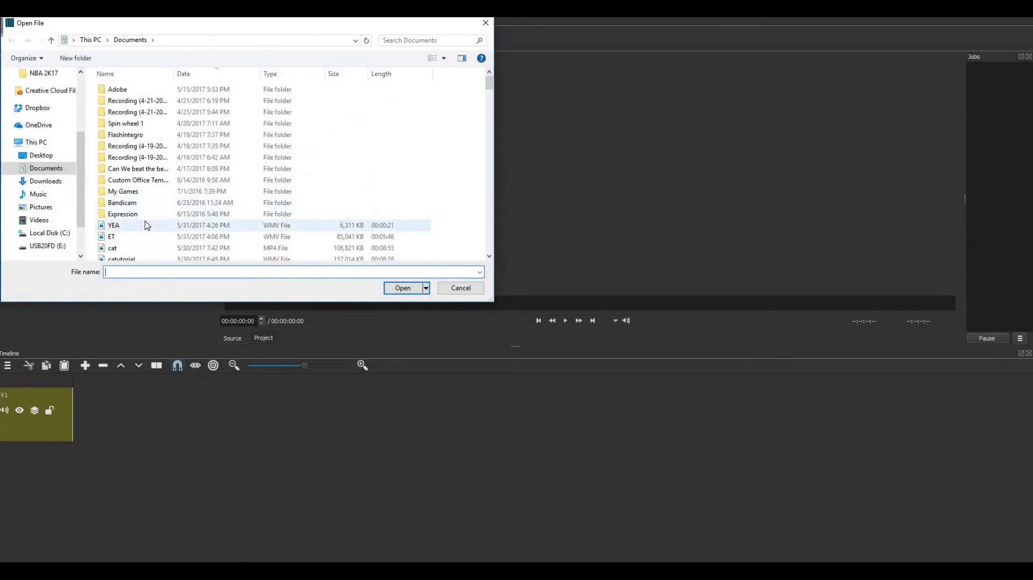
double_click(146, 225)
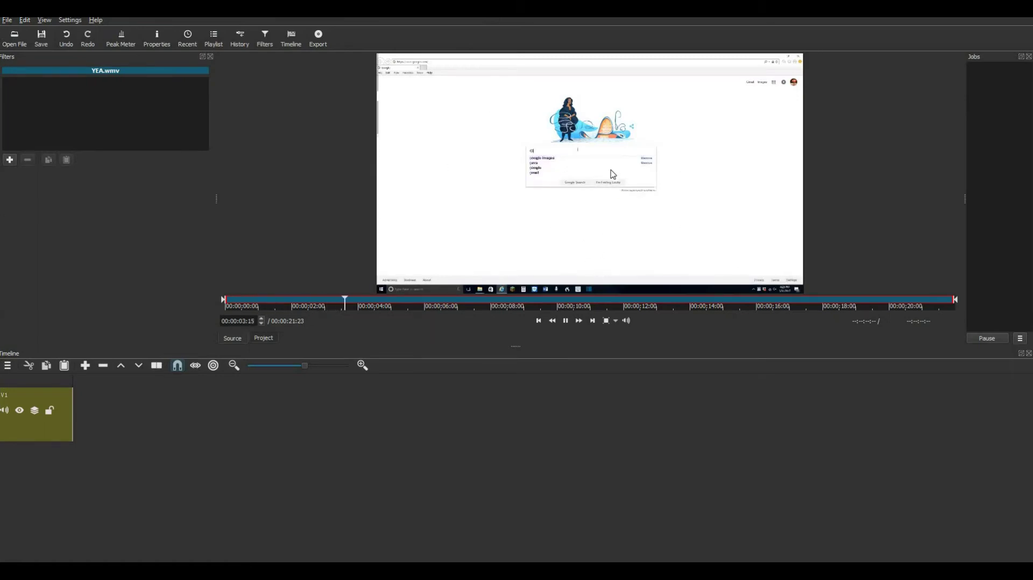
Drop YEA.wmv onto track V1 and return the playhead to 00:00:00:00
drag(598, 176, 78, 416)
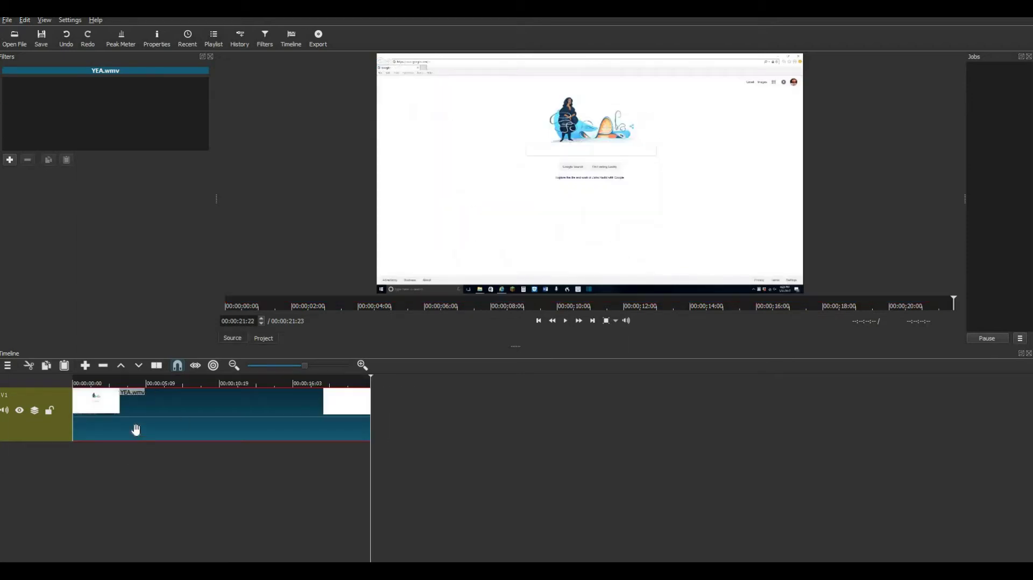
drag(371, 378, 90, 381)
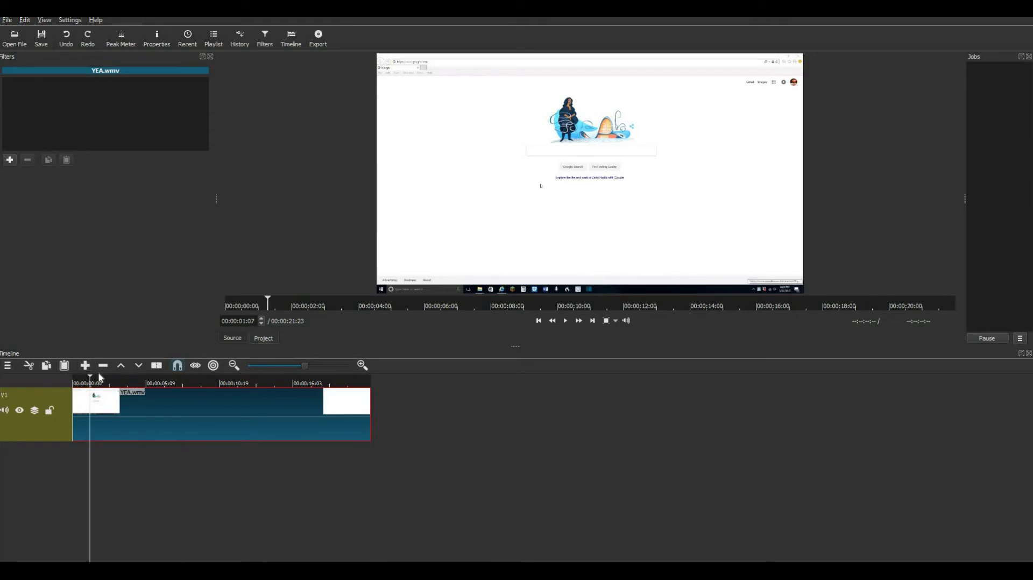
key(Right)
key(Right)
key(Right)
key(Right)
key(Right)
key(Right)
key(Right)
key(Right)
key(Right)
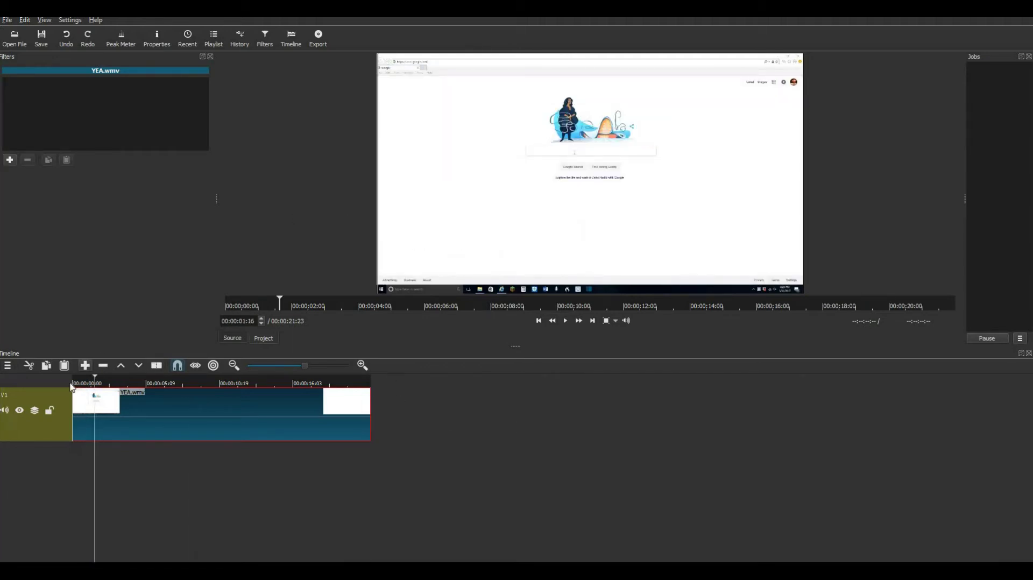
drag(75, 376, 69, 369)
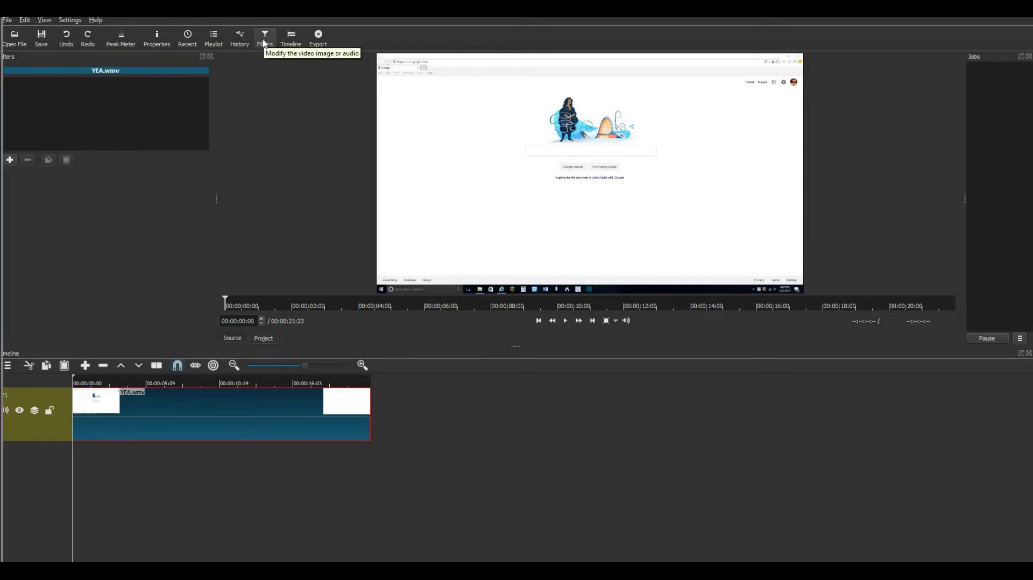
Reopen the Filters panel and show all video filters for YEA.wmv
click(210, 56)
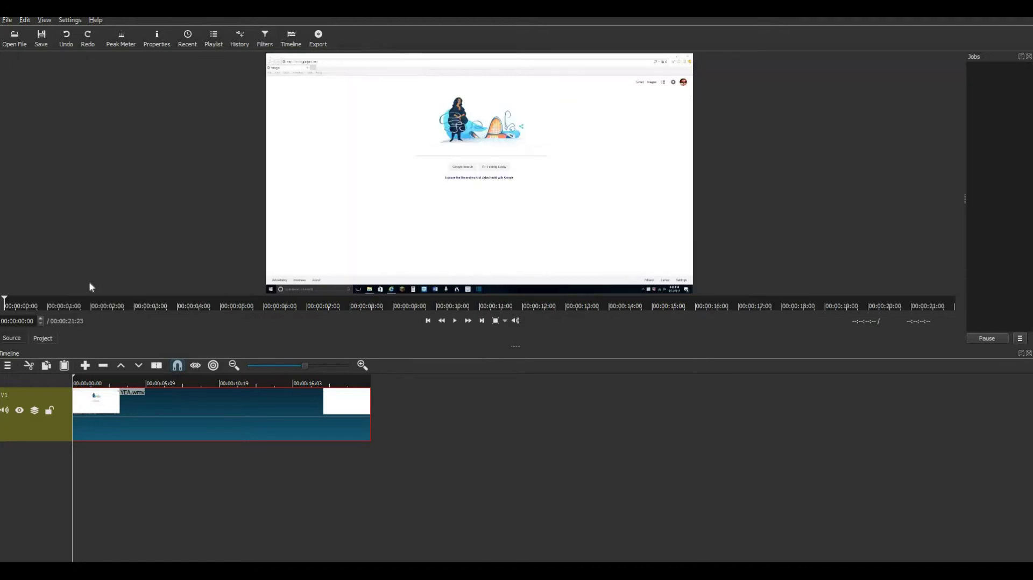
click(258, 35)
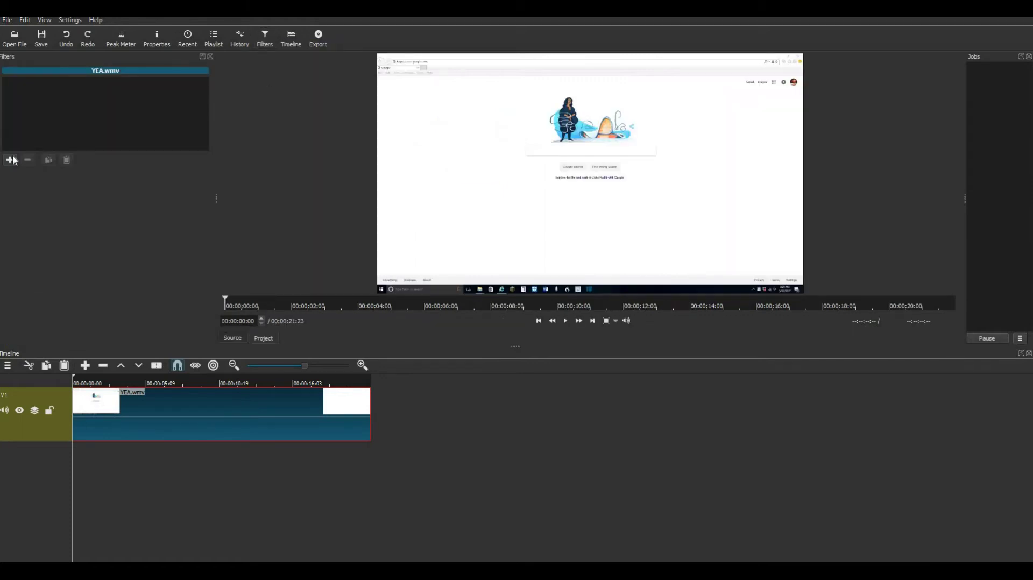
click(11, 159)
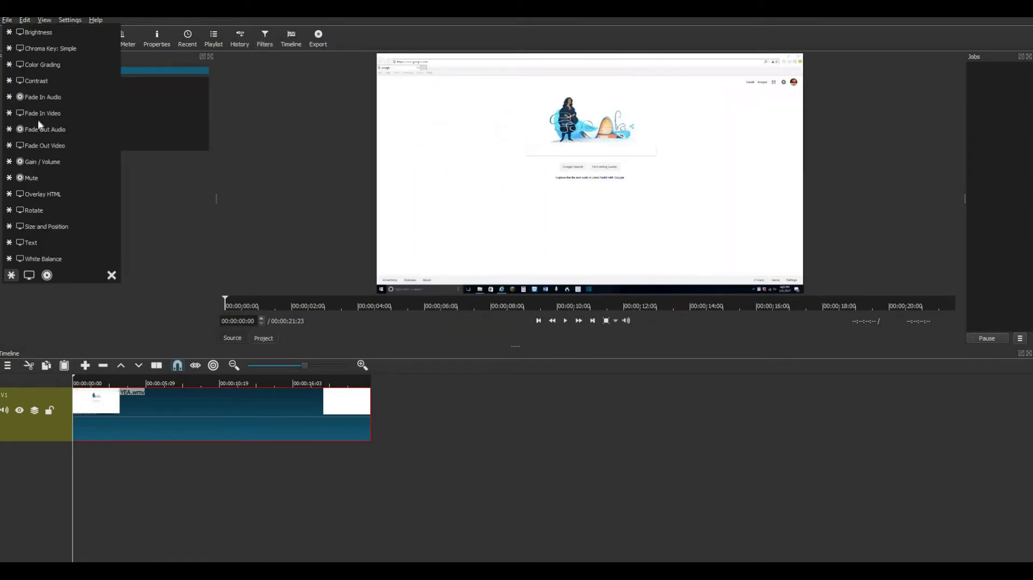
key(Escape)
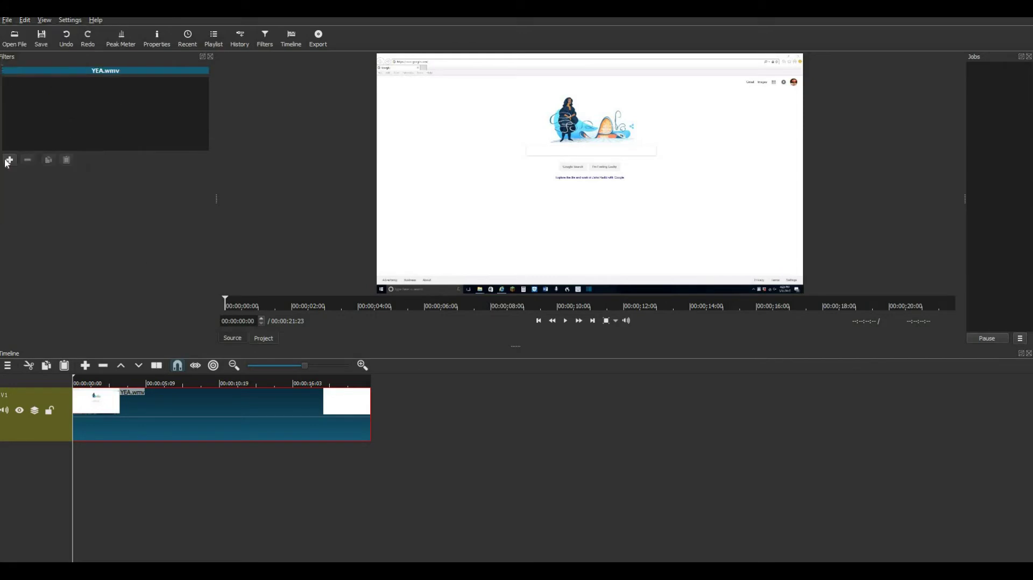
click(10, 161)
key(Escape)
click(10, 160)
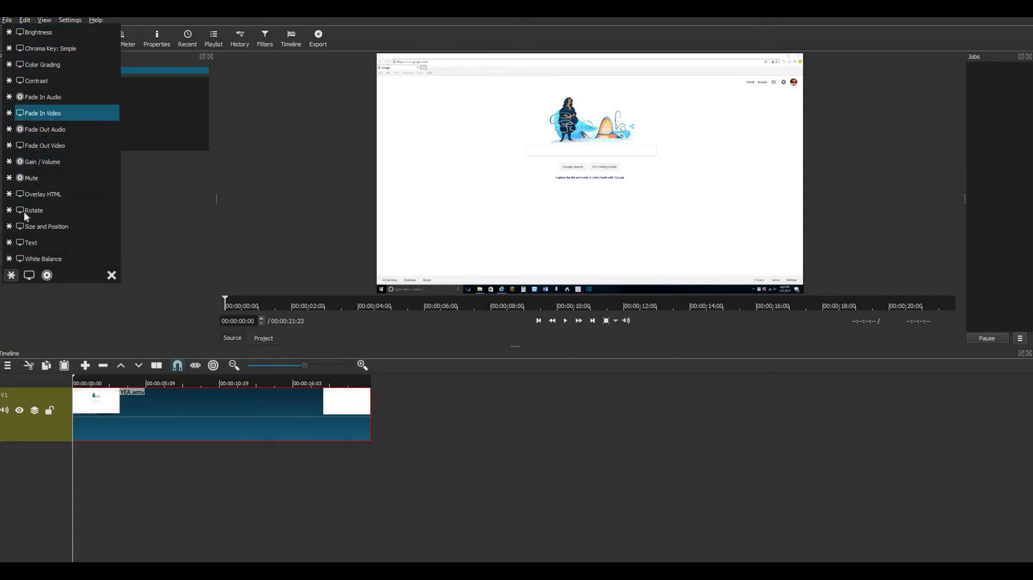
click(28, 277)
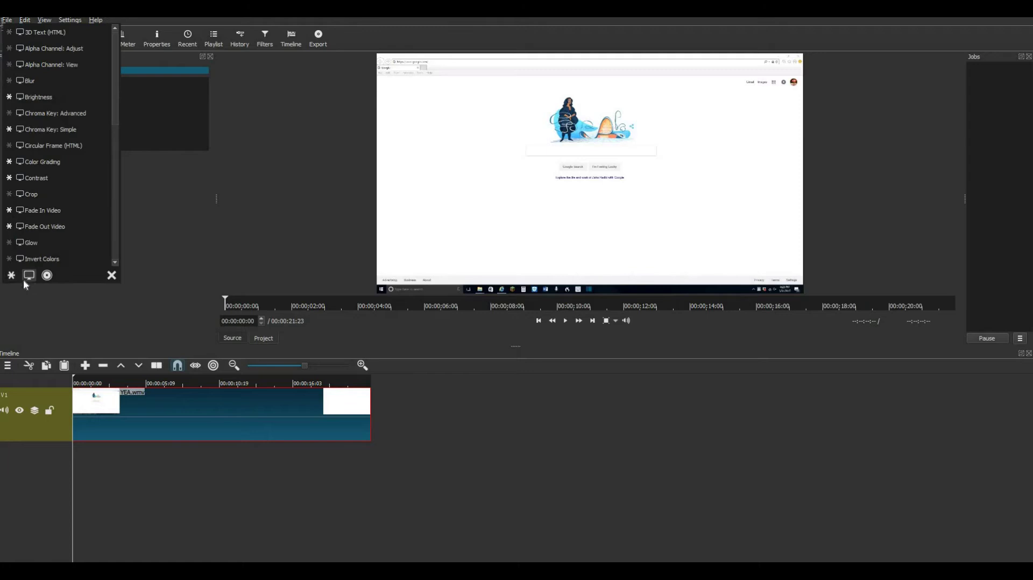
Apply the one-second Fade In Video filter and play the clip to preview it
scroll(50, 65, down, 2)
scroll(49, 66, down, 6)
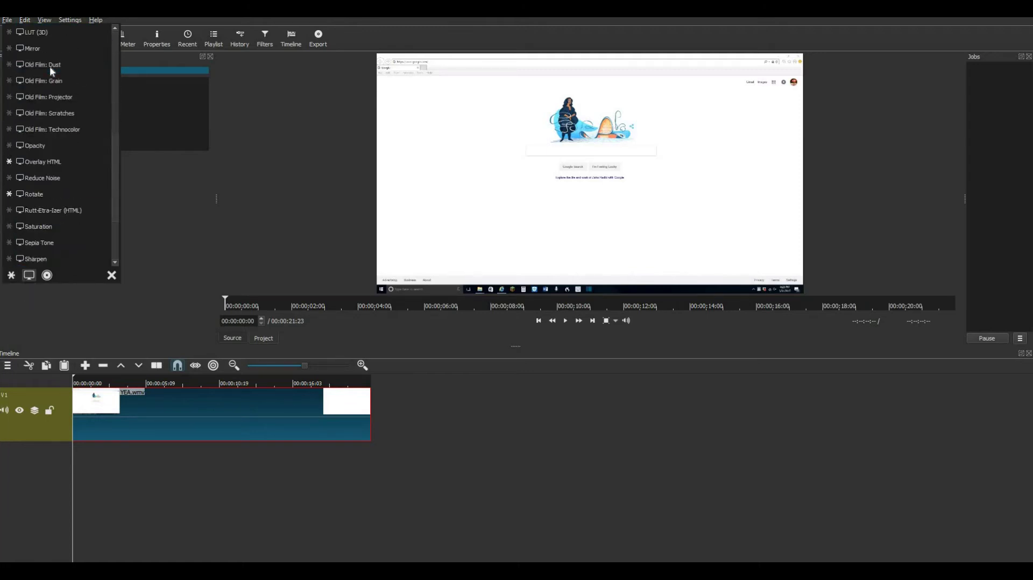
scroll(49, 66, up, 5)
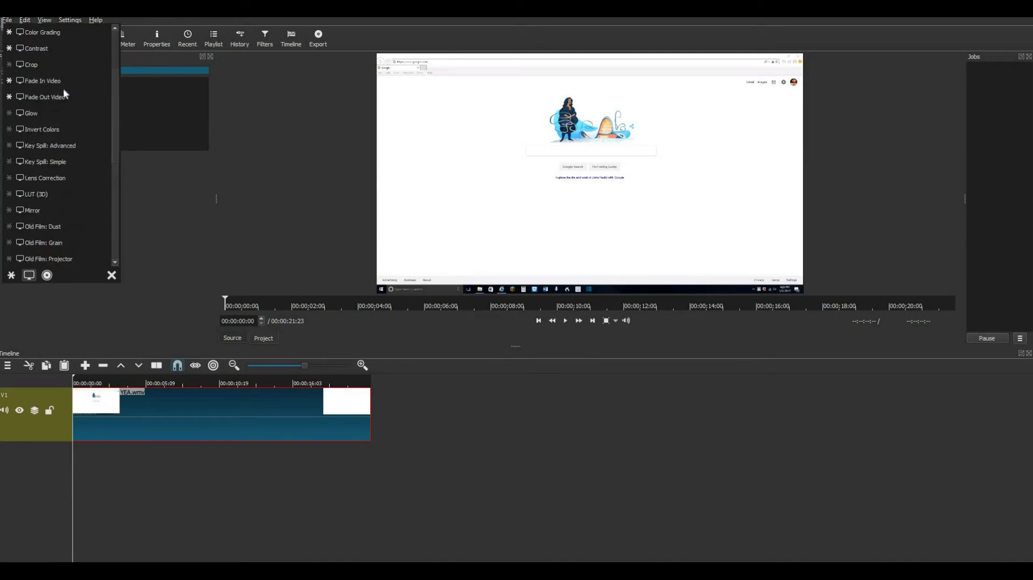
click(71, 81)
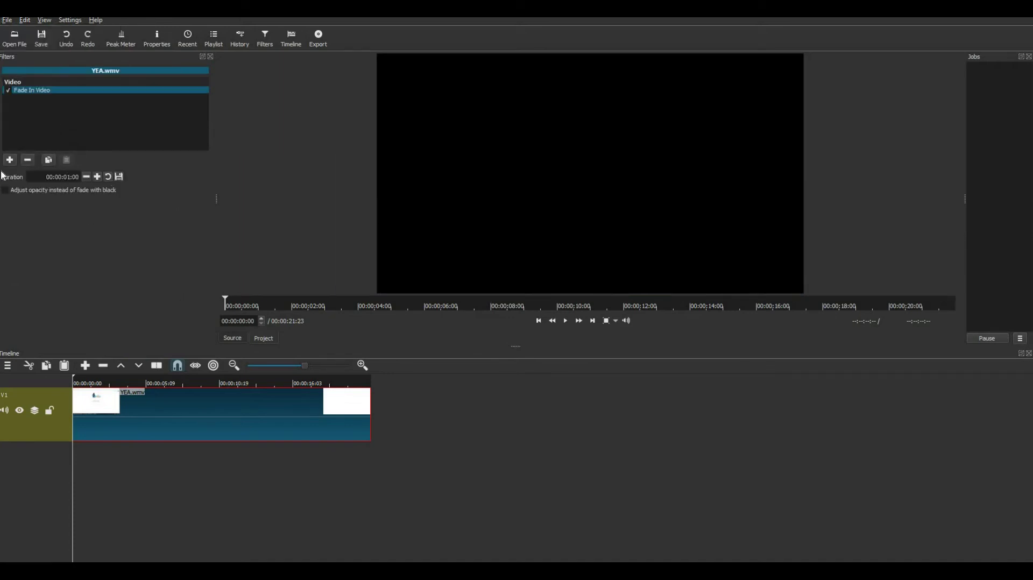
click(565, 321)
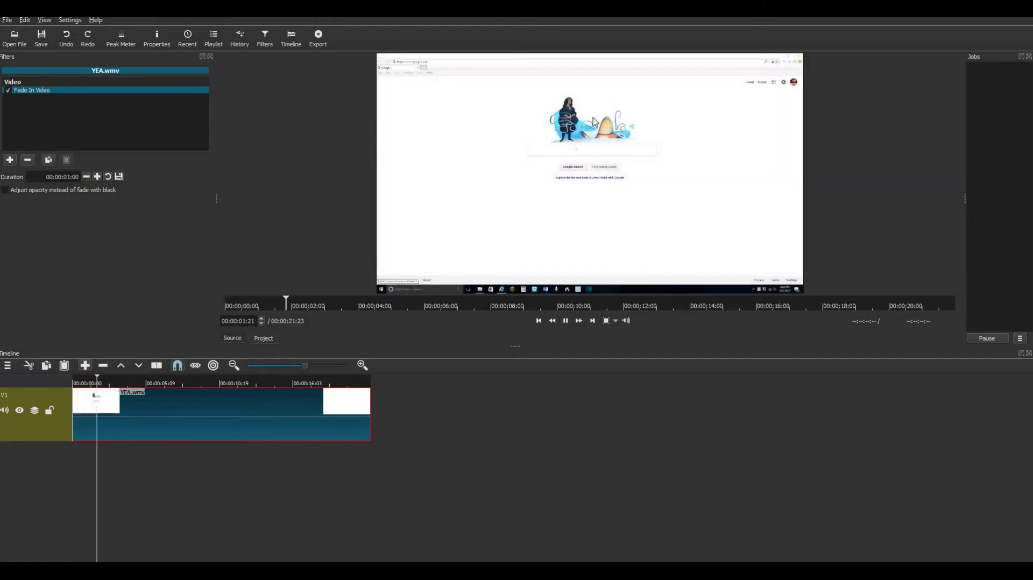
Stop playback and add a one-second Fade Out Video filter to YEA.wmv
click(565, 320)
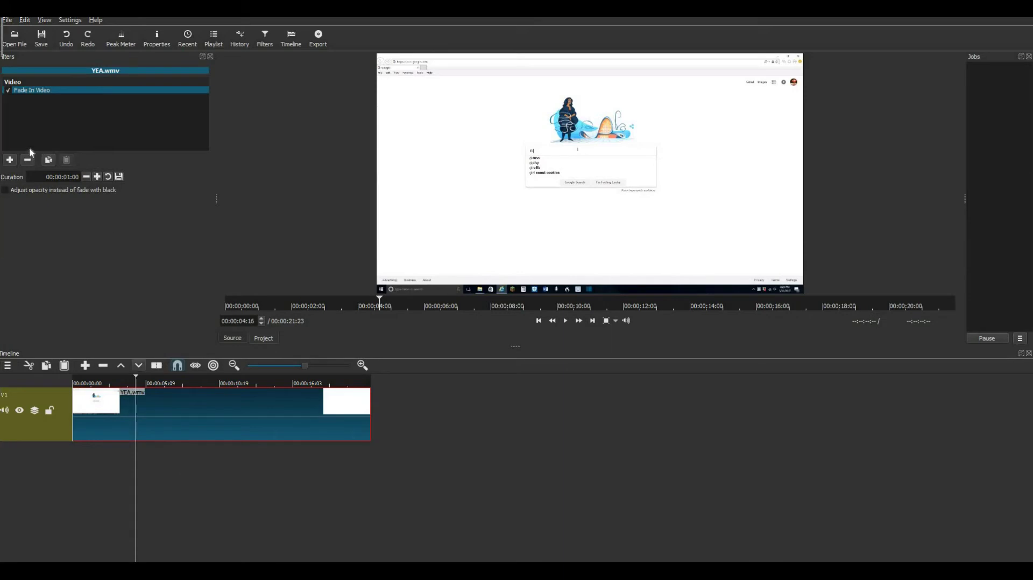
click(8, 160)
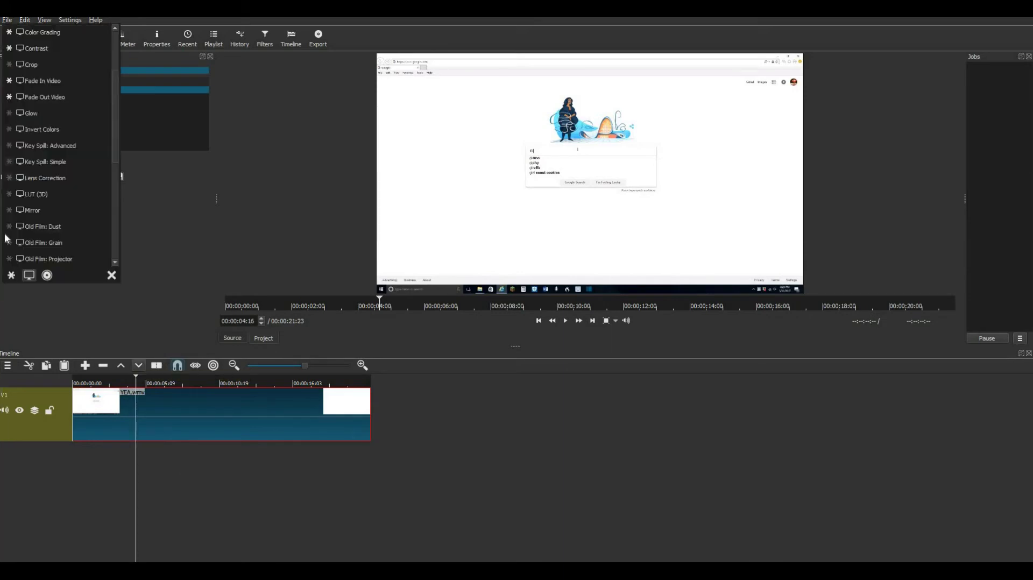
click(183, 308)
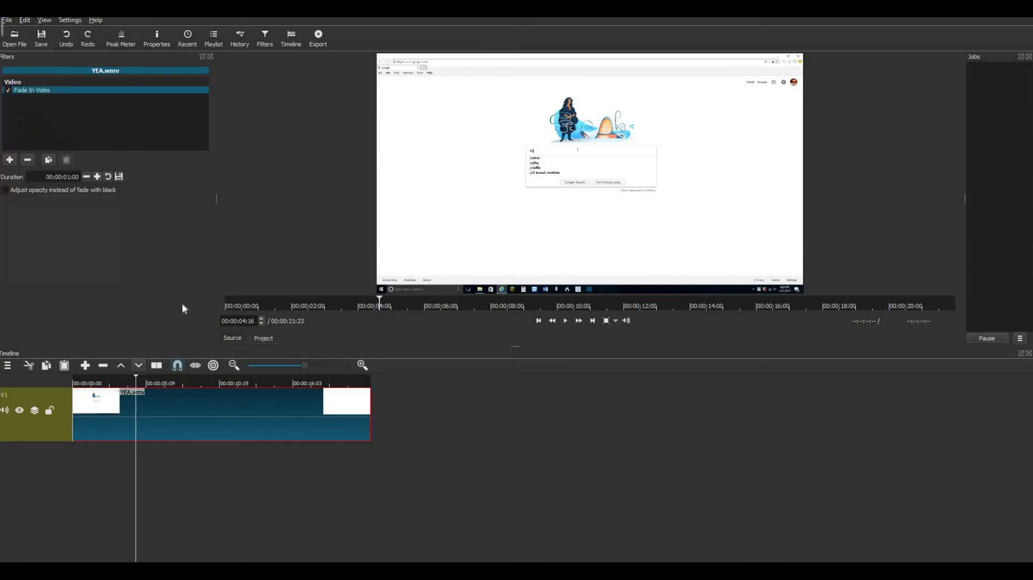
click(10, 160)
Browse the audio filter list, close the chooser and rewind the playhead to the start
click(50, 277)
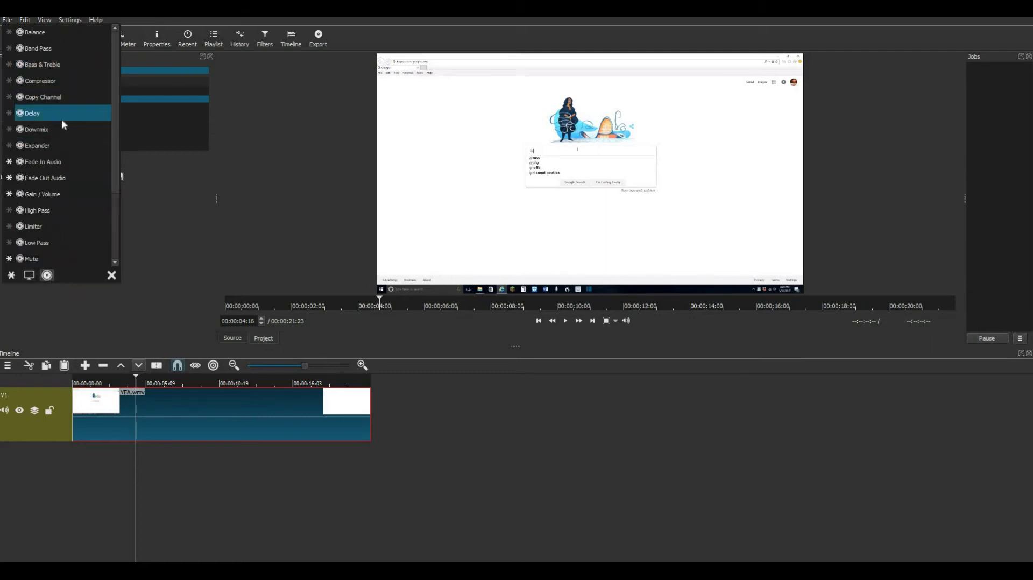
scroll(63, 116, down, 3)
scroll(67, 107, up, 3)
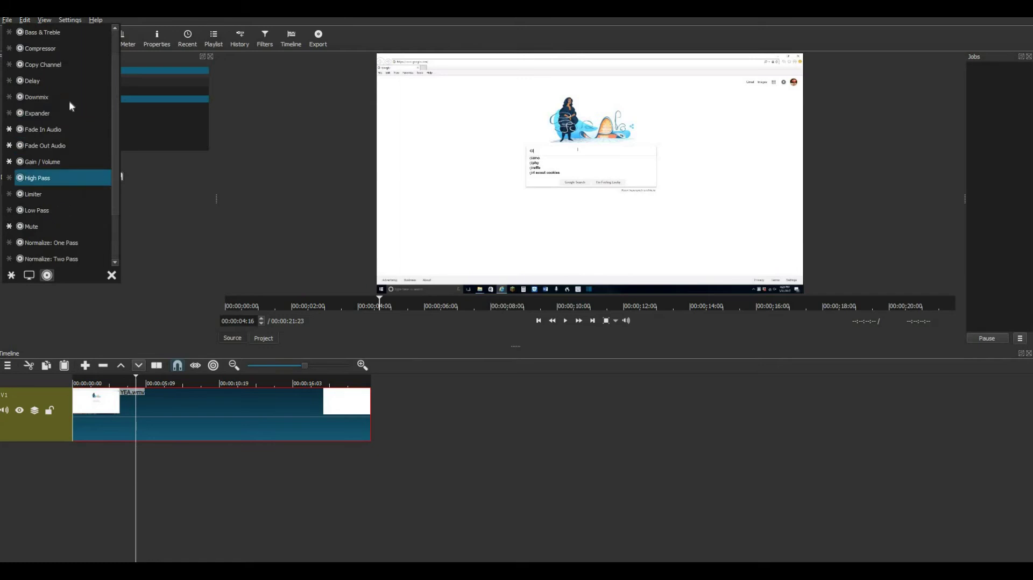
scroll(80, 94, down, 3)
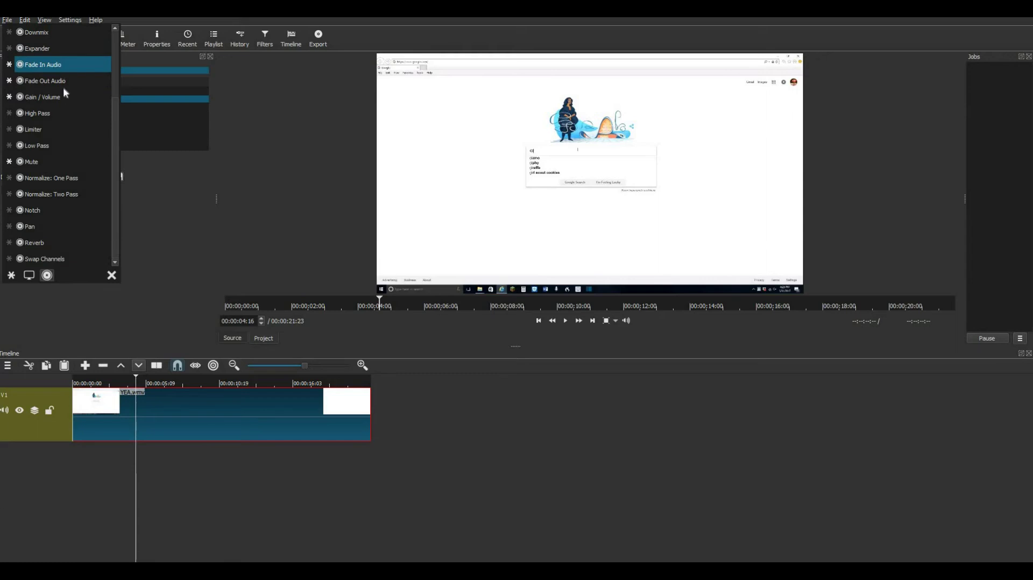
drag(137, 379, 75, 382)
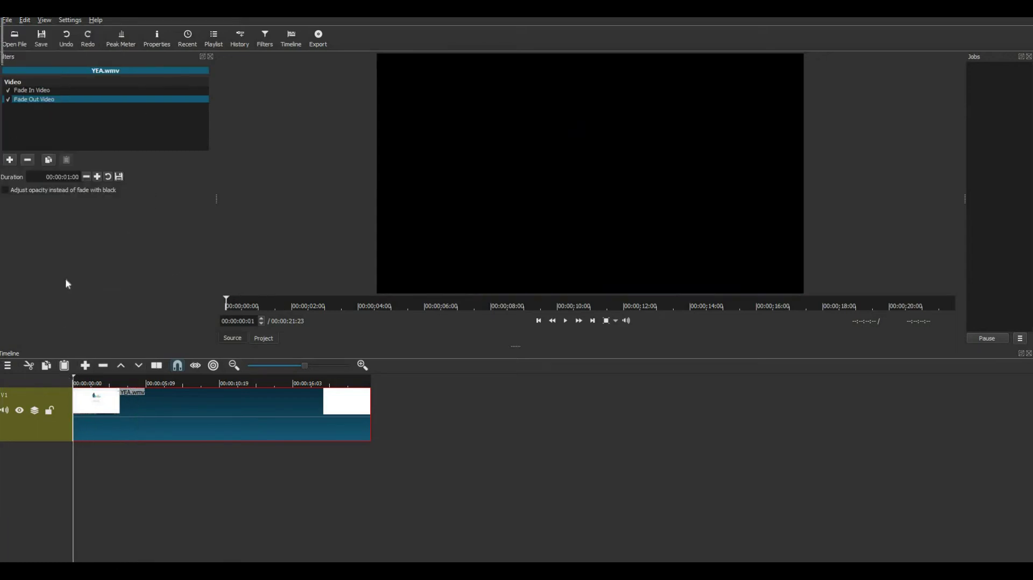
click(15, 36)
Open Elektronomia - Limitless [NCS Release].mp3 from Documents in the source player
scroll(169, 154, down, 2)
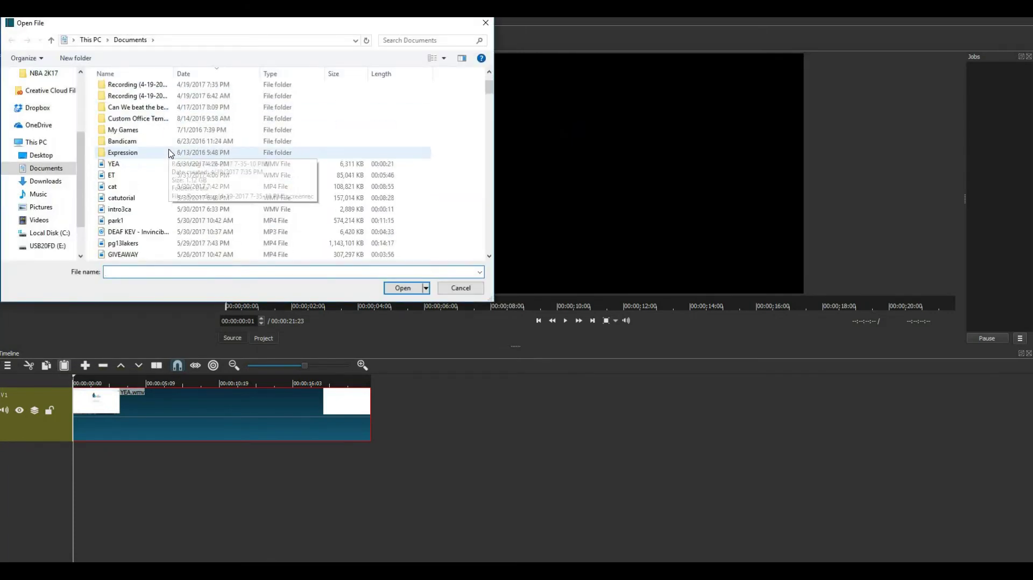
scroll(170, 161, down, 1)
scroll(172, 202, down, 8)
scroll(172, 201, down, 2)
scroll(172, 200, down, 5)
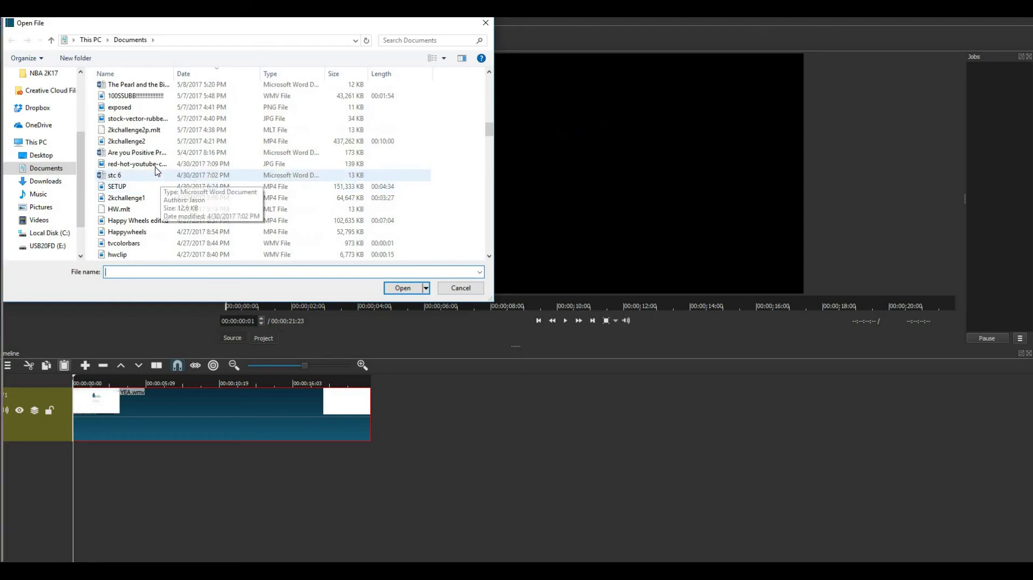
scroll(157, 185, down, 1)
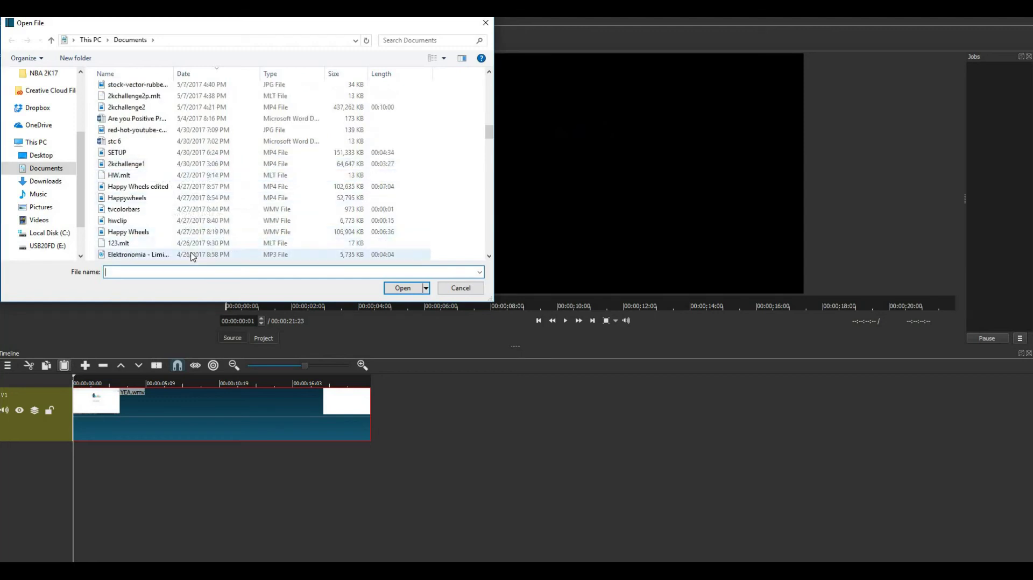
double_click(276, 256)
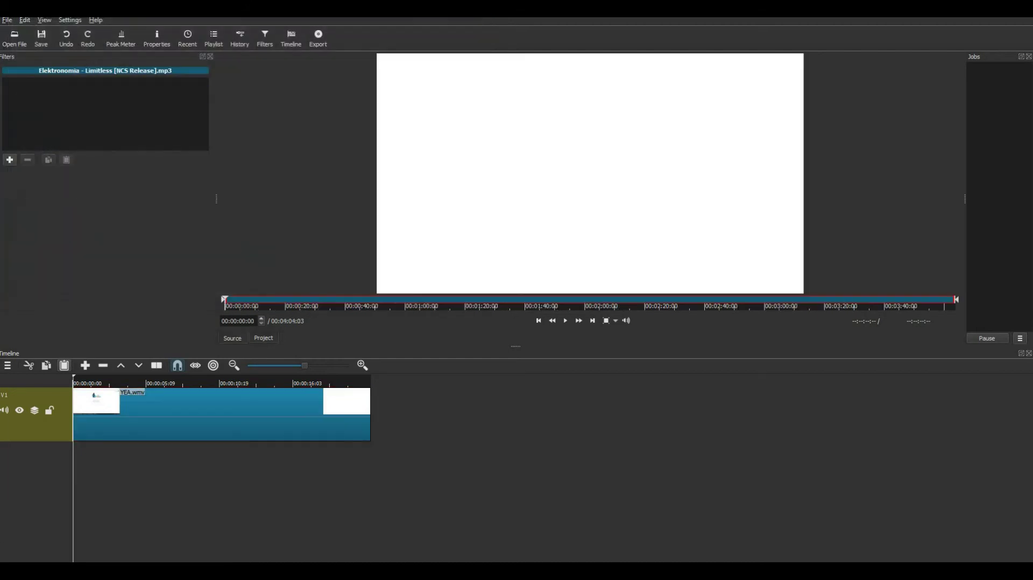
click(5, 368)
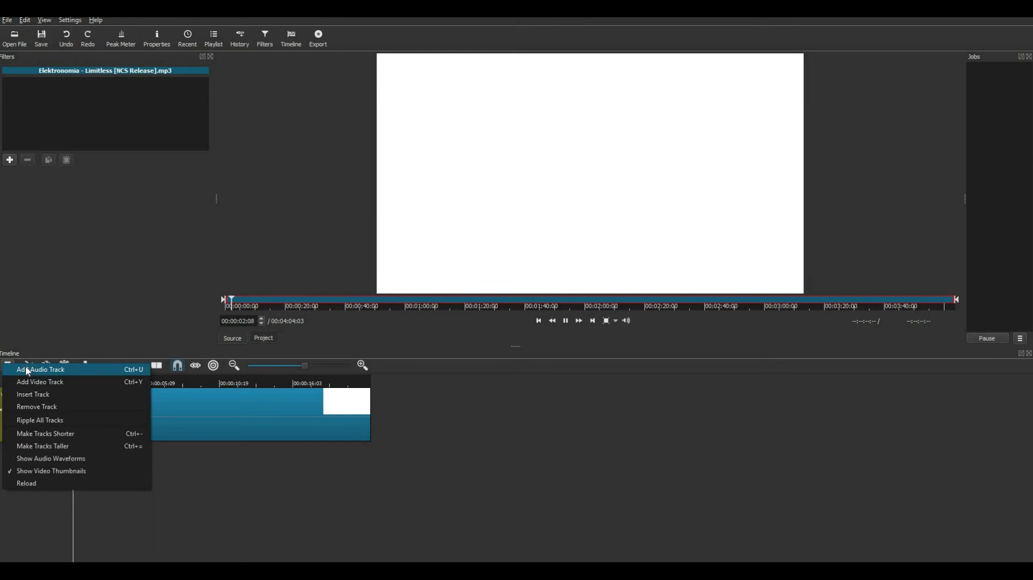
Add audio track A1 with the Elektronomia music, trimmed to end at 00:00:21:23
click(25, 367)
drag(498, 289, 73, 448)
drag(961, 456, 374, 409)
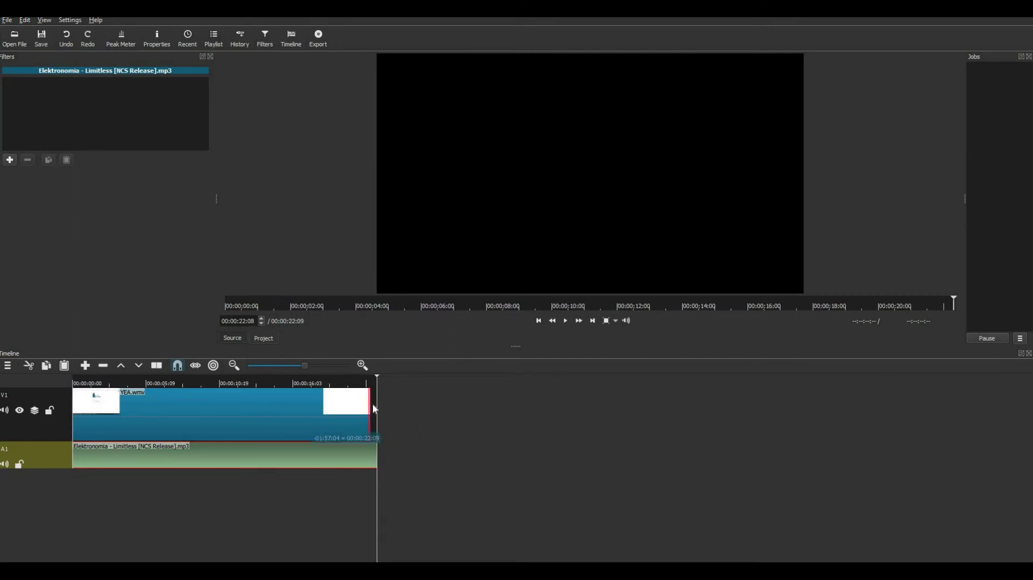
drag(376, 459, 354, 459)
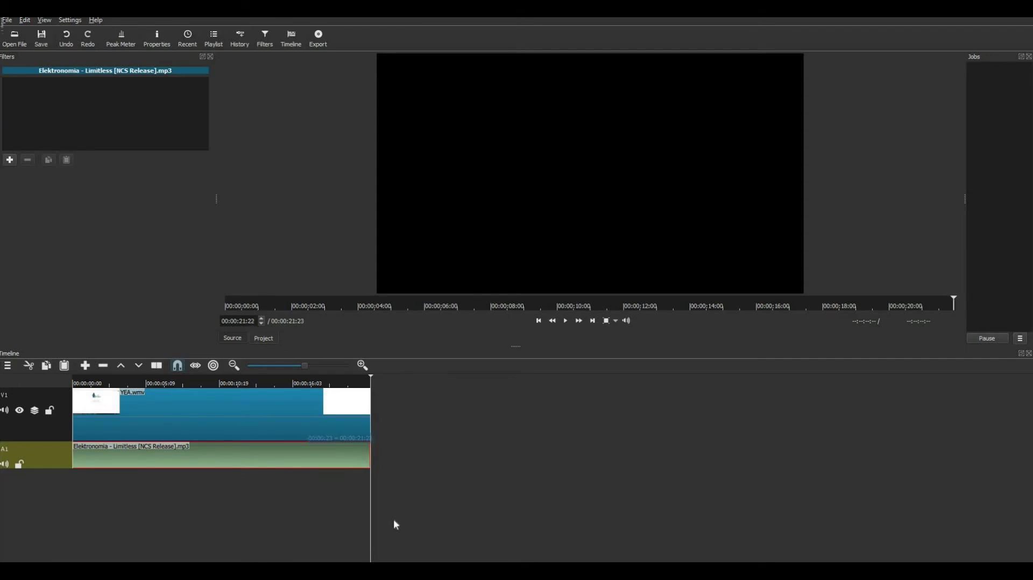
Play the edit from the start and check that the music ends with the video
key(Home)
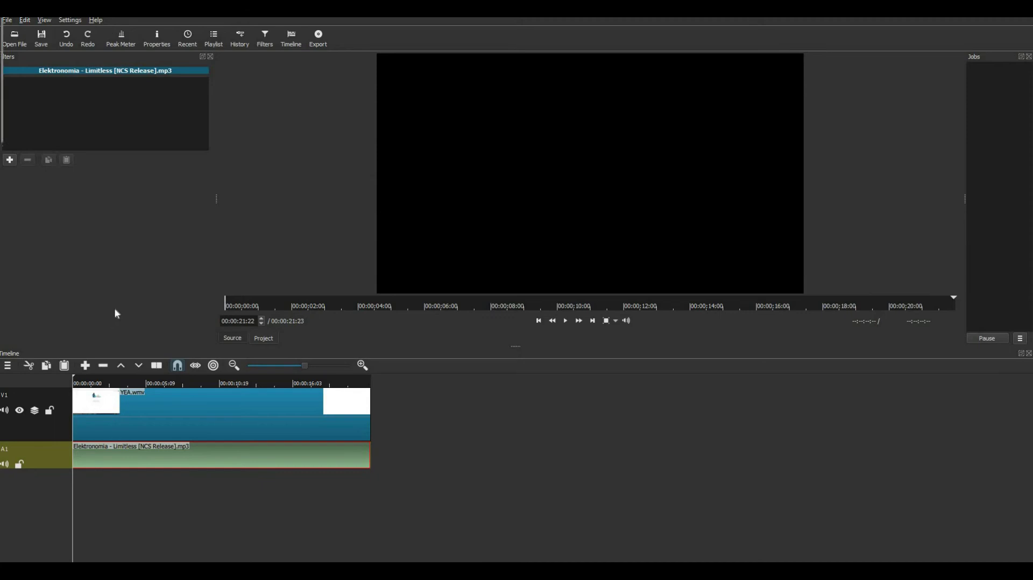
click(565, 321)
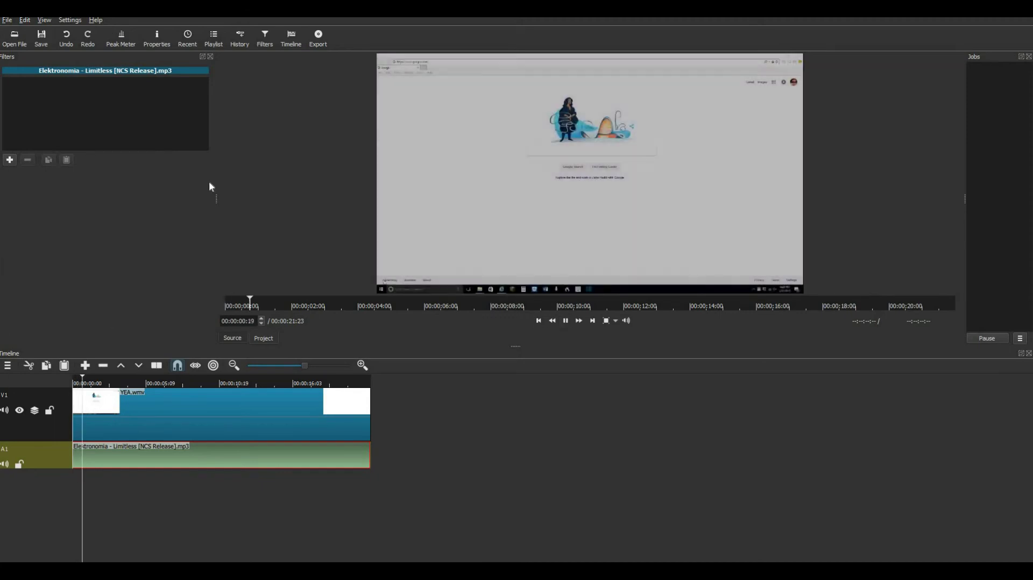
drag(109, 375, 359, 376)
click(565, 320)
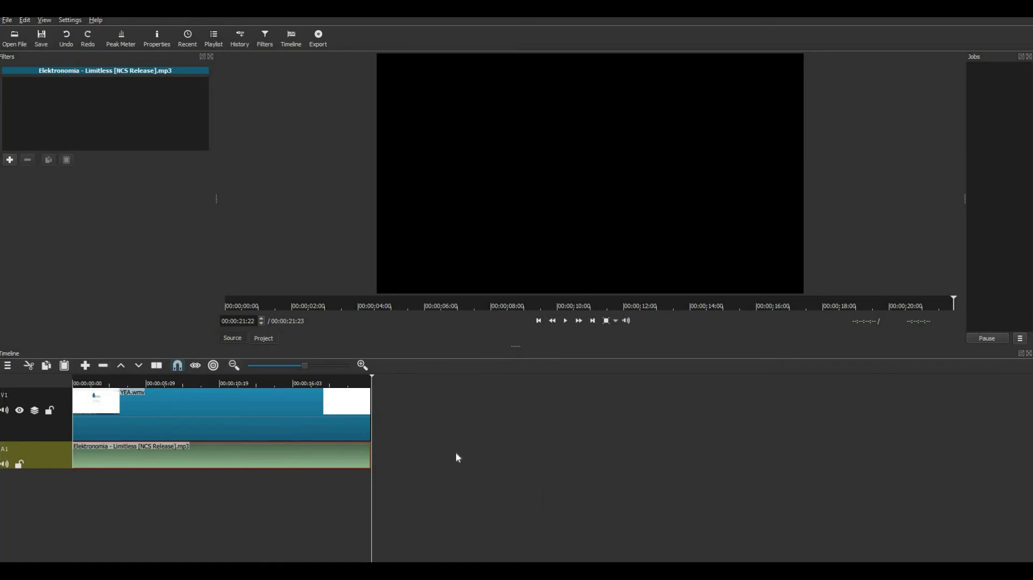
Shrink the preview to enlarge the timeline and set the playhead to 00:00:07:02
drag(522, 190, 516, 153)
click(7, 223)
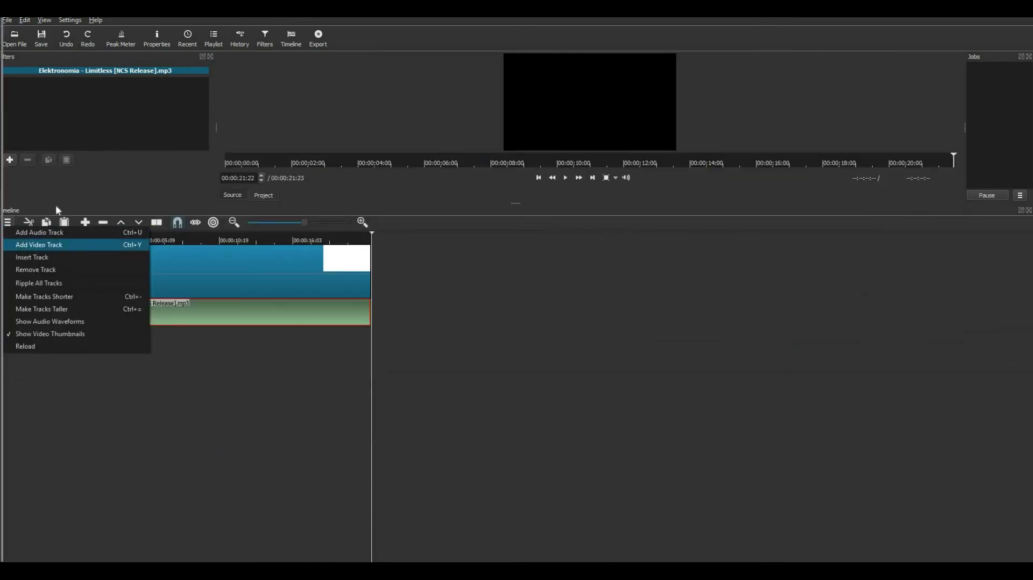
click(233, 288)
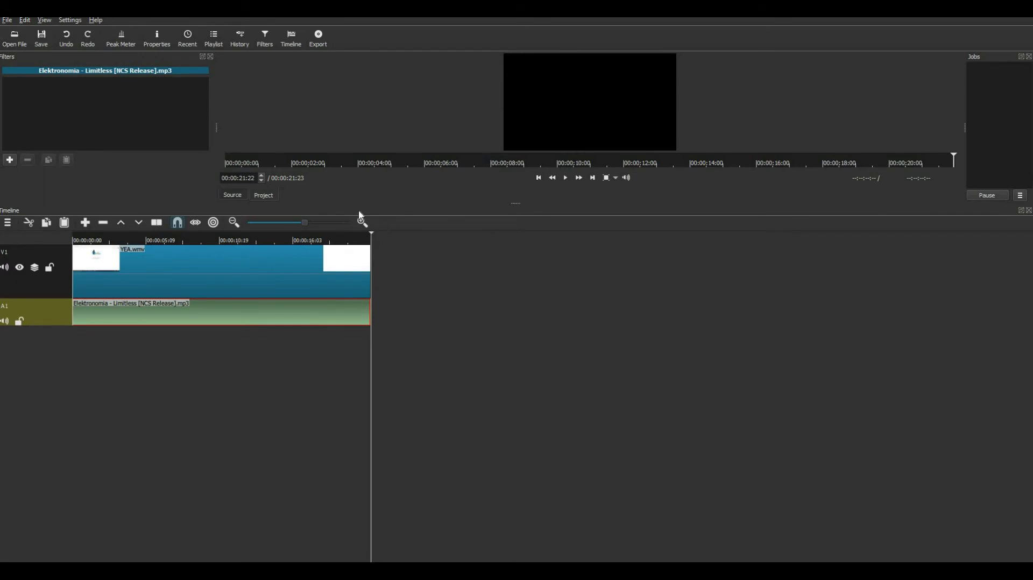
click(323, 240)
drag(231, 250, 169, 268)
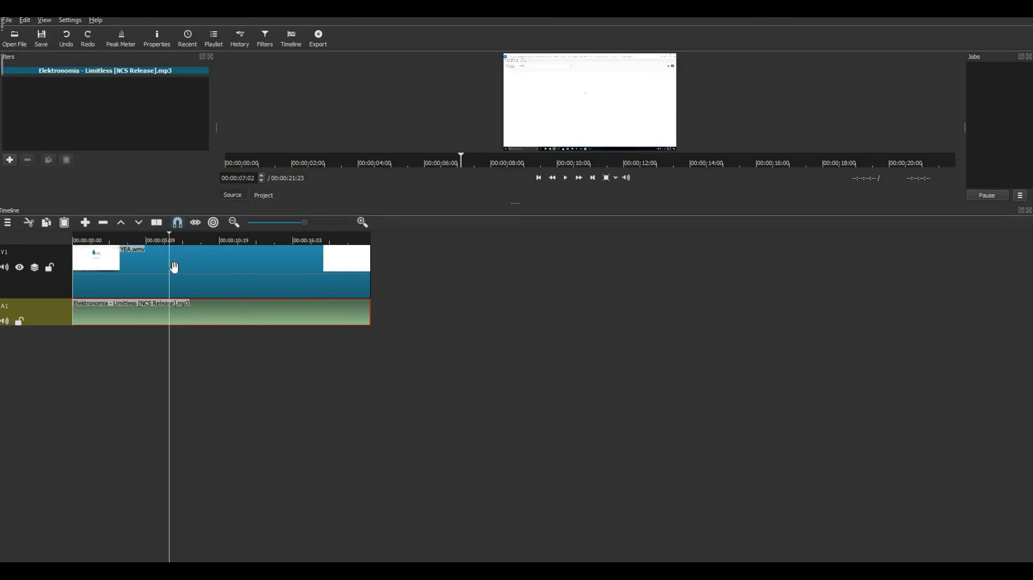
Split both the A1 music and the V1 video at 00:00:07:02
click(160, 224)
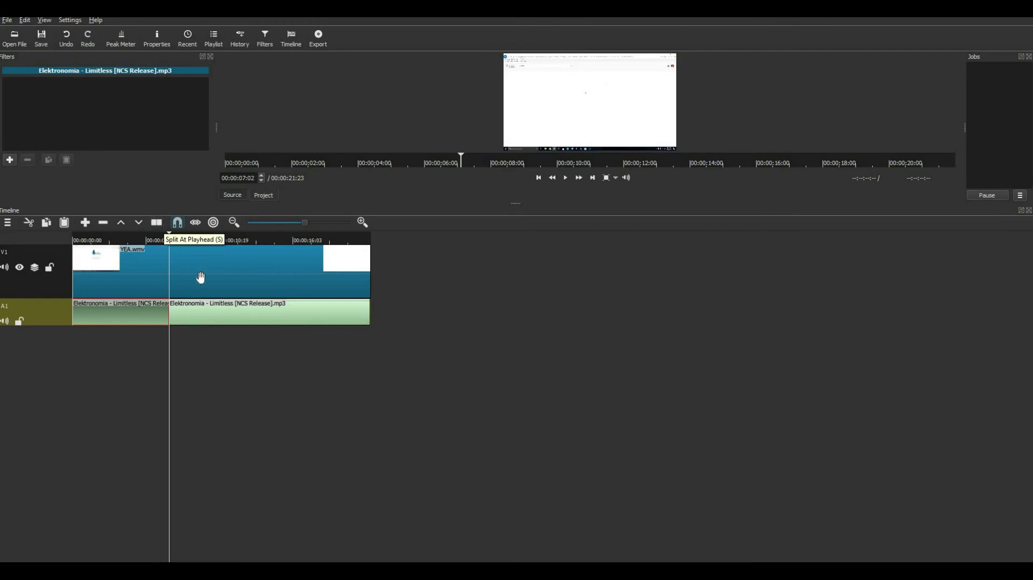
click(180, 269)
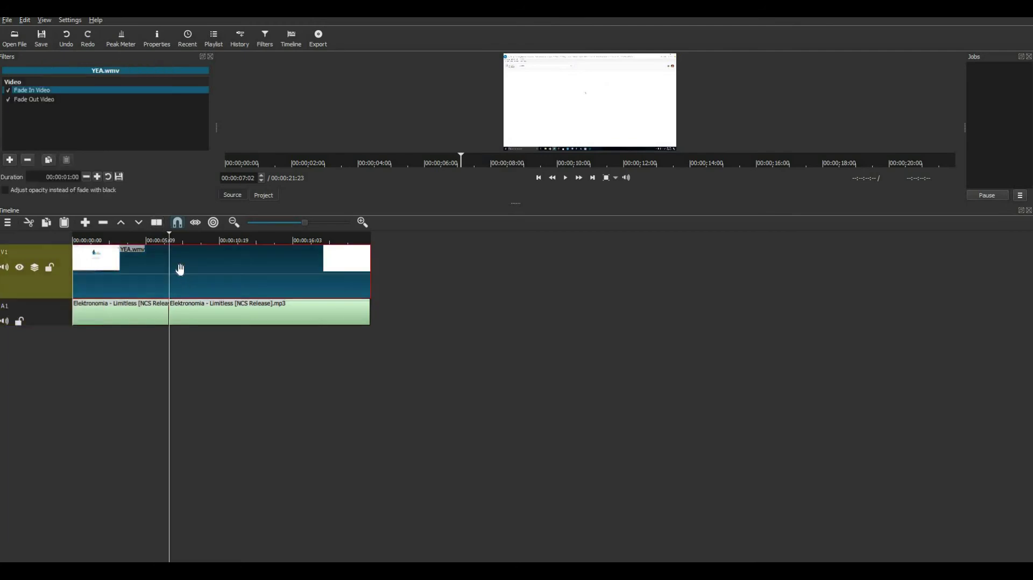
click(163, 227)
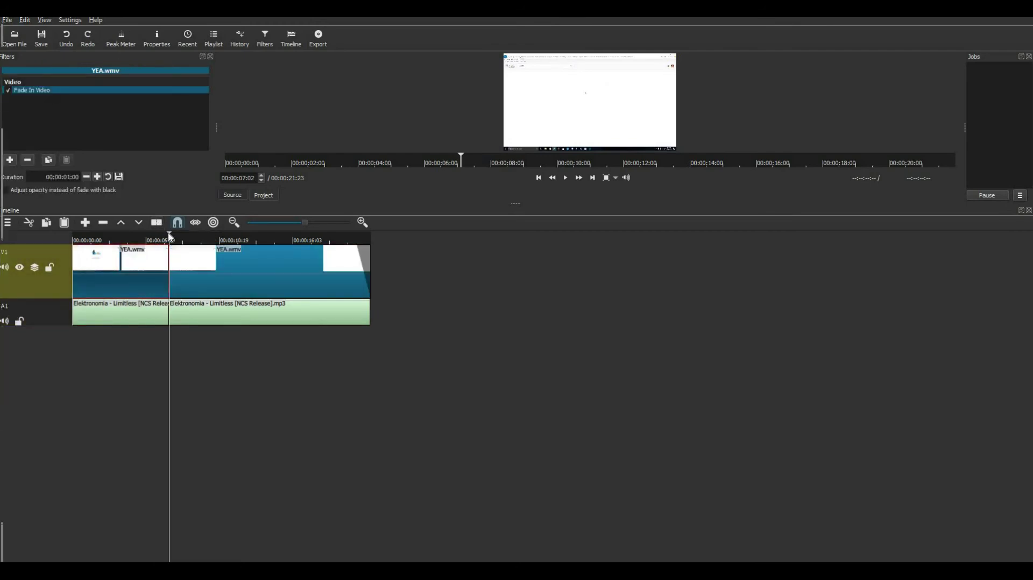
Remove the V1 section from 00:00:07:02 to about 00:00:10:15, closing the gap
drag(190, 245, 219, 249)
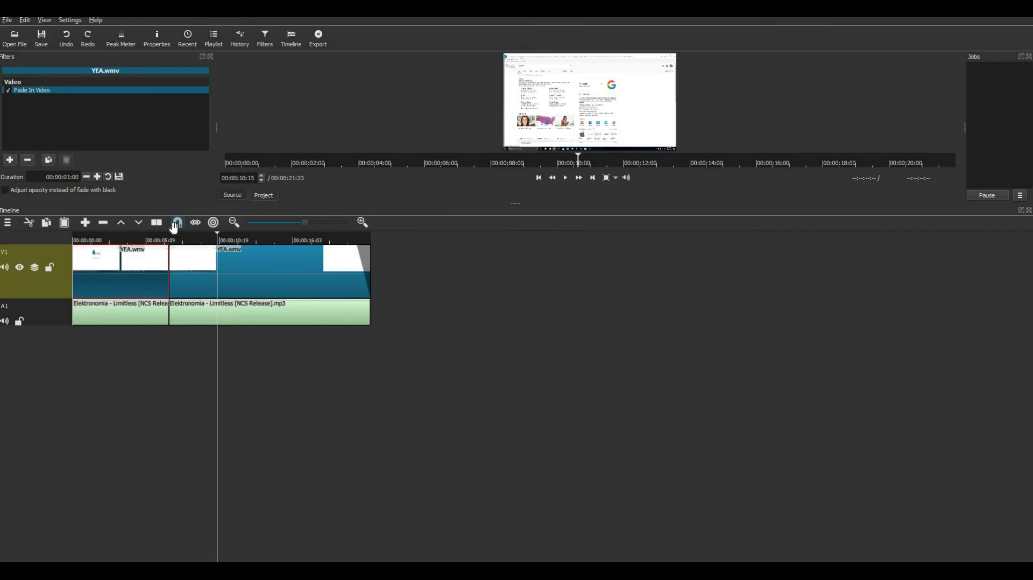
click(194, 277)
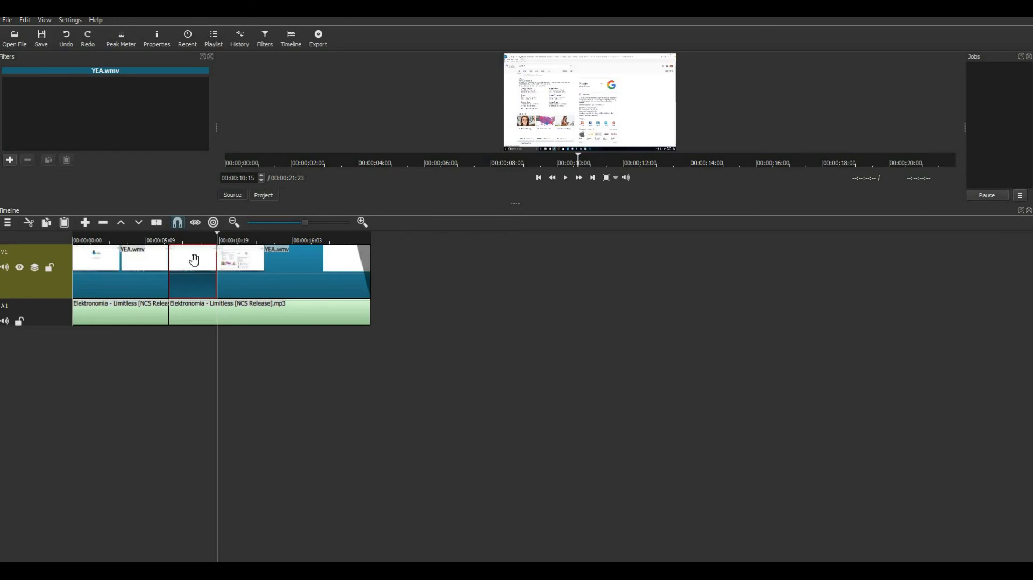
right_click(196, 264)
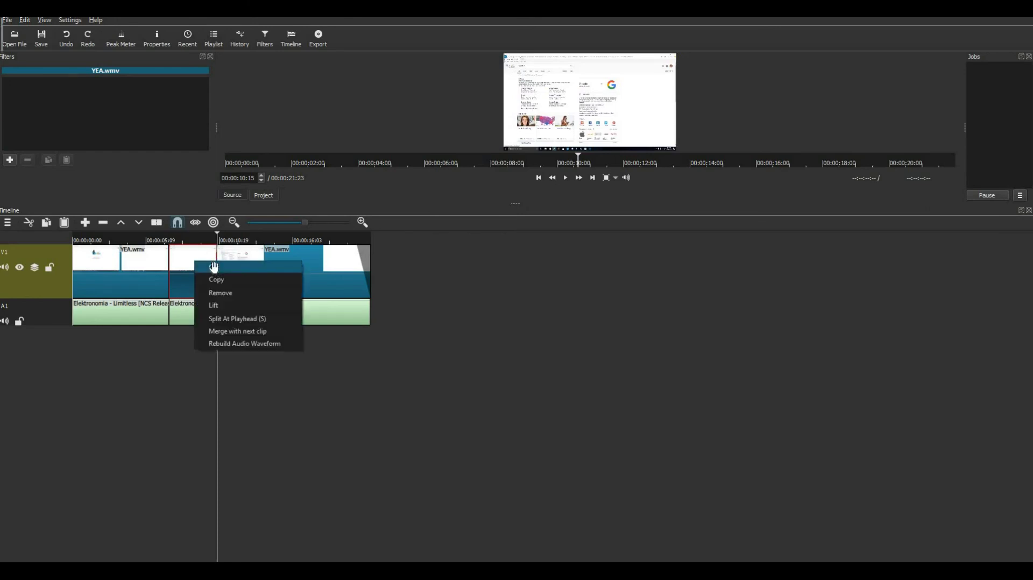
click(220, 293)
key(End)
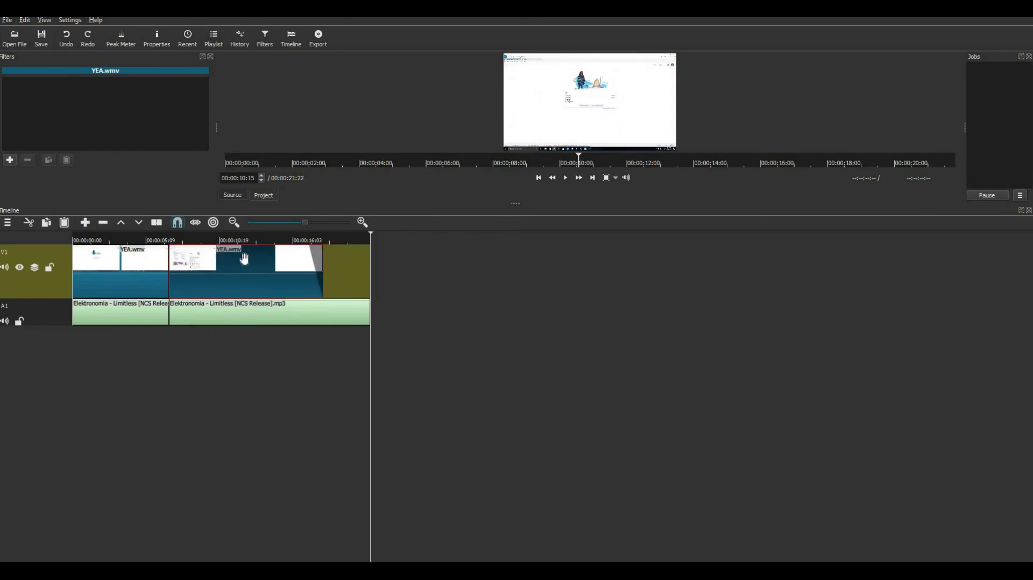